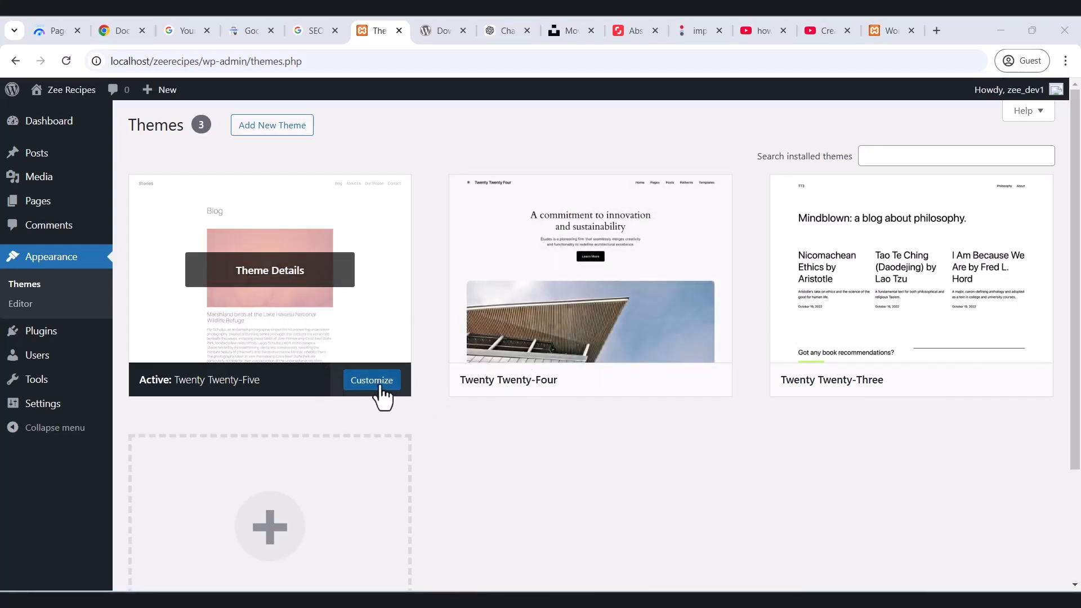
Browse the popular themes available for the site and install the Hello Elementor theme
mouse_move(614, 263)
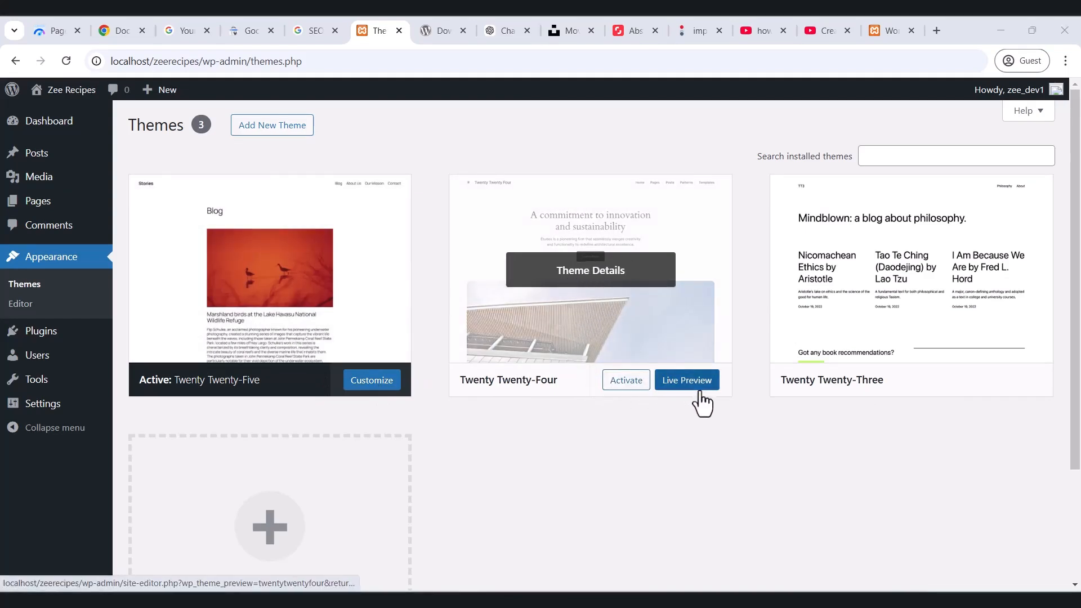
mouse_move(897, 355)
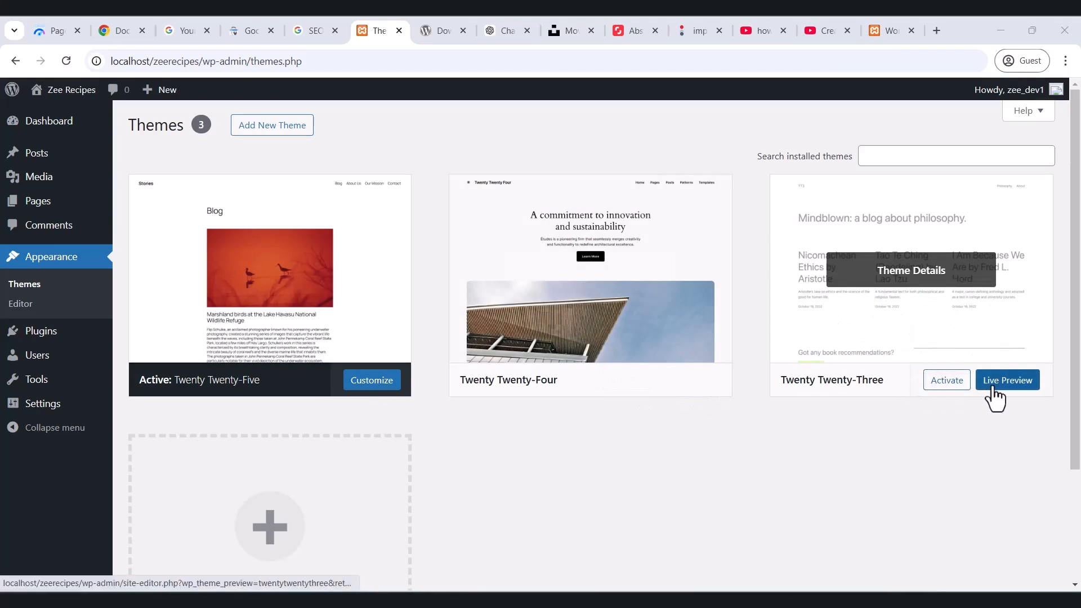
mouse_move(573, 394)
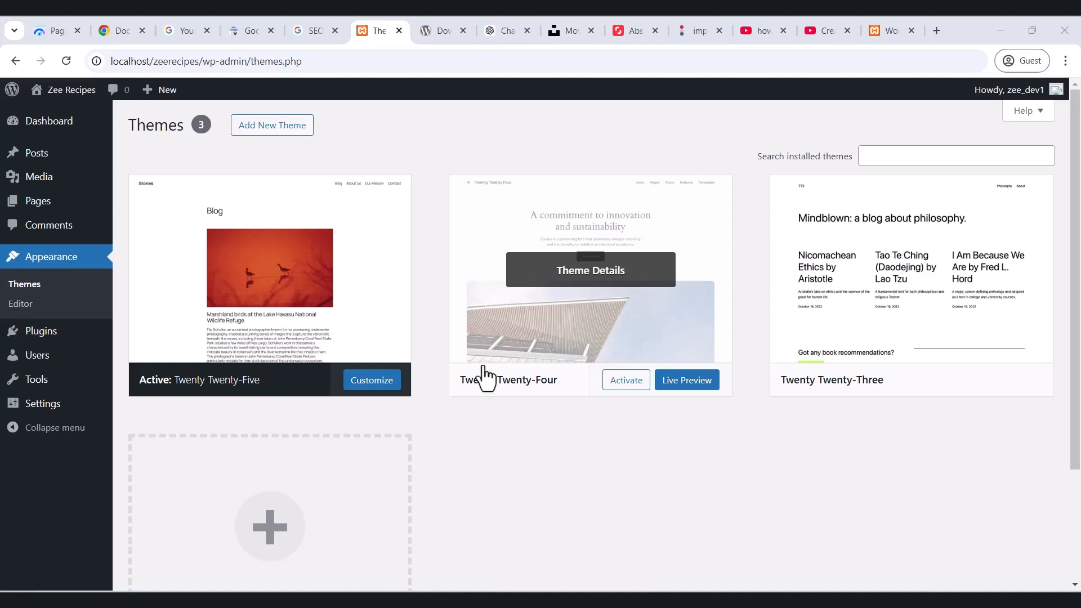
click(268, 135)
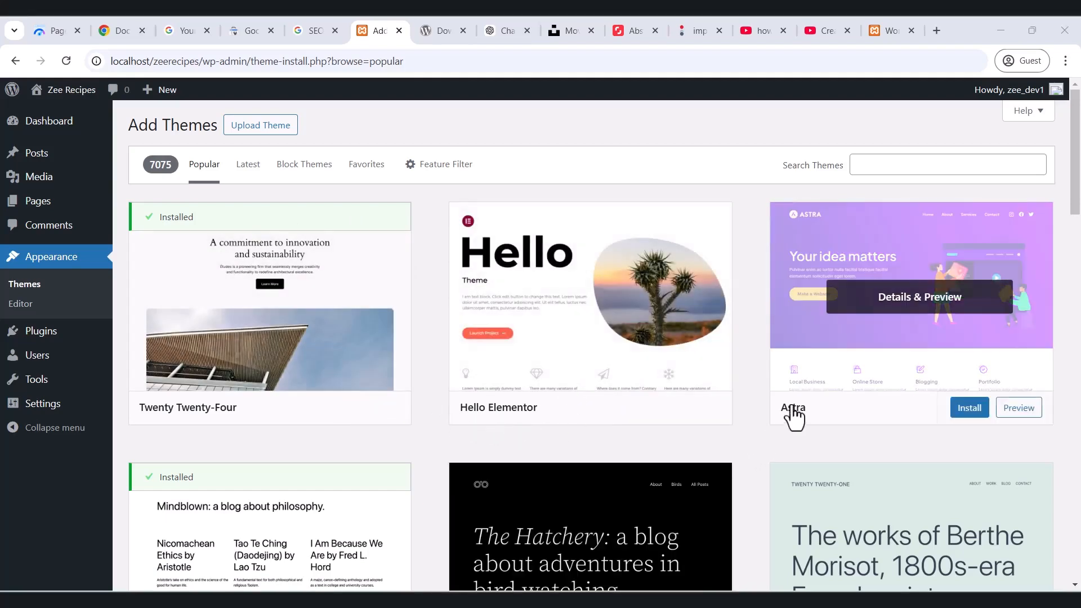
scroll(790, 417, down, 4)
scroll(791, 417, down, 1)
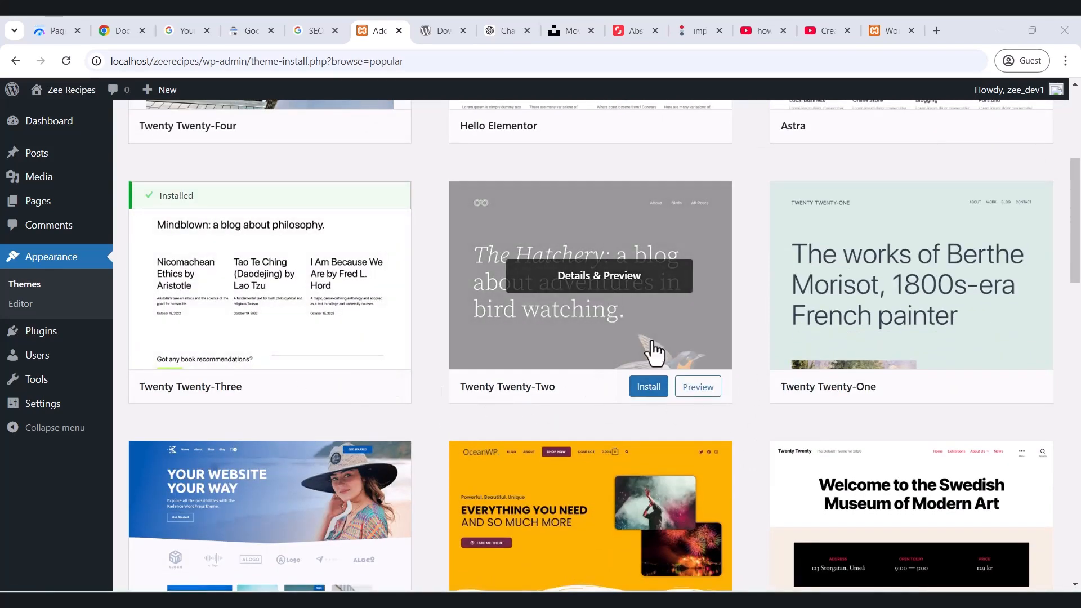
scroll(726, 416, up, 5)
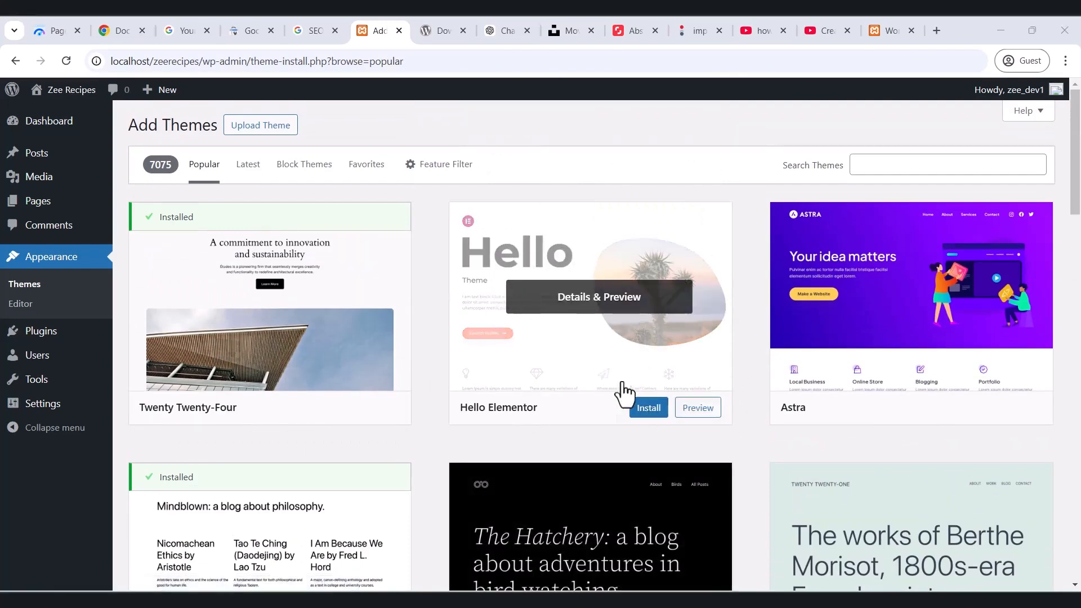
click(646, 413)
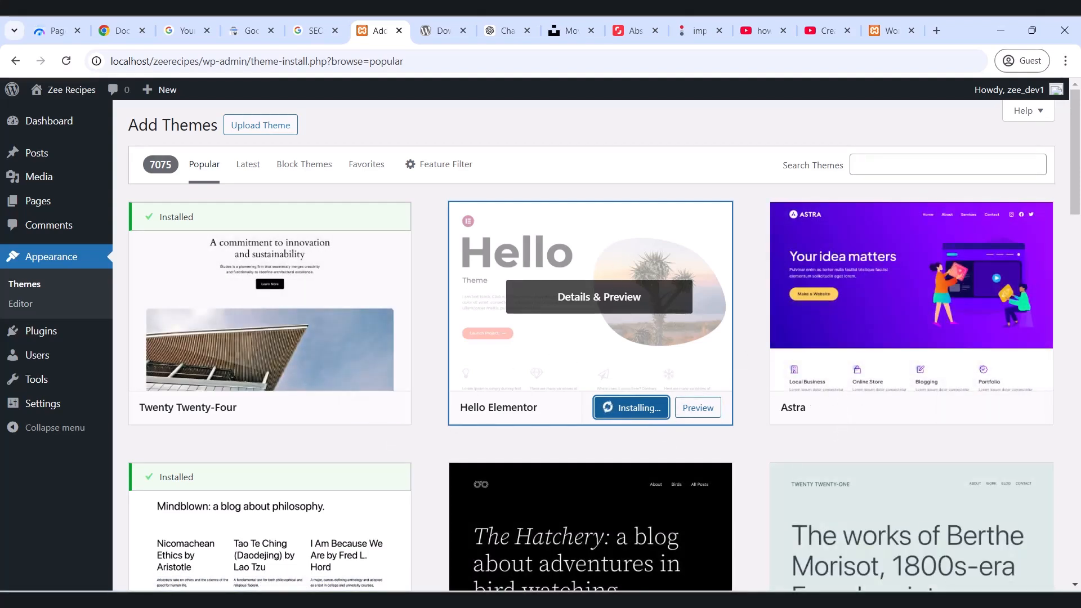
Open the Zee Recipes site in a new browser tab, view its current design, and return to the theme installer
mouse_move(831, 600)
mouse_move(66, 91)
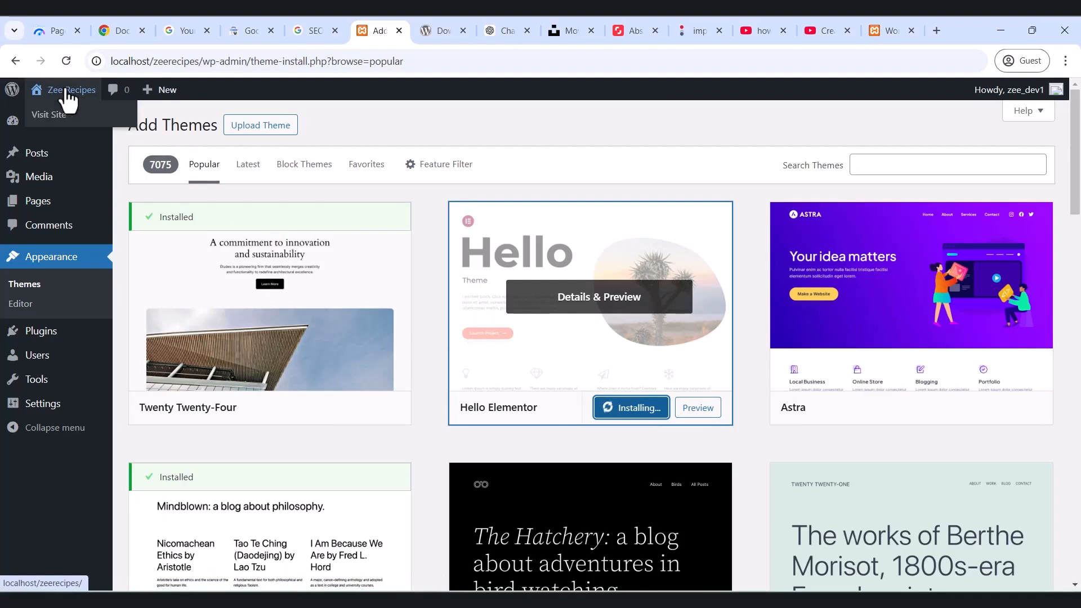
right_click(56, 117)
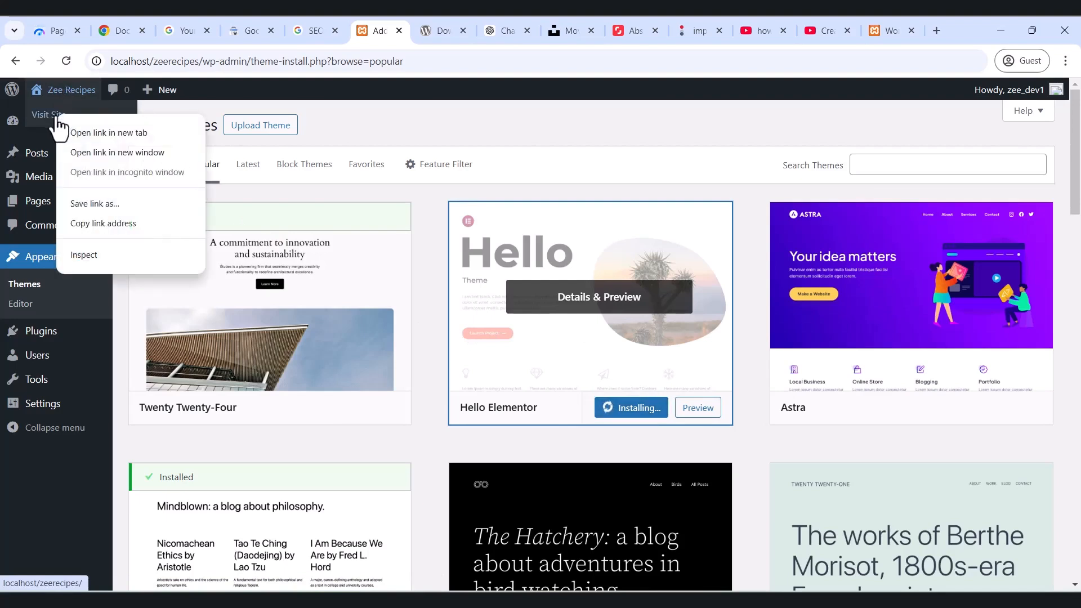
click(116, 135)
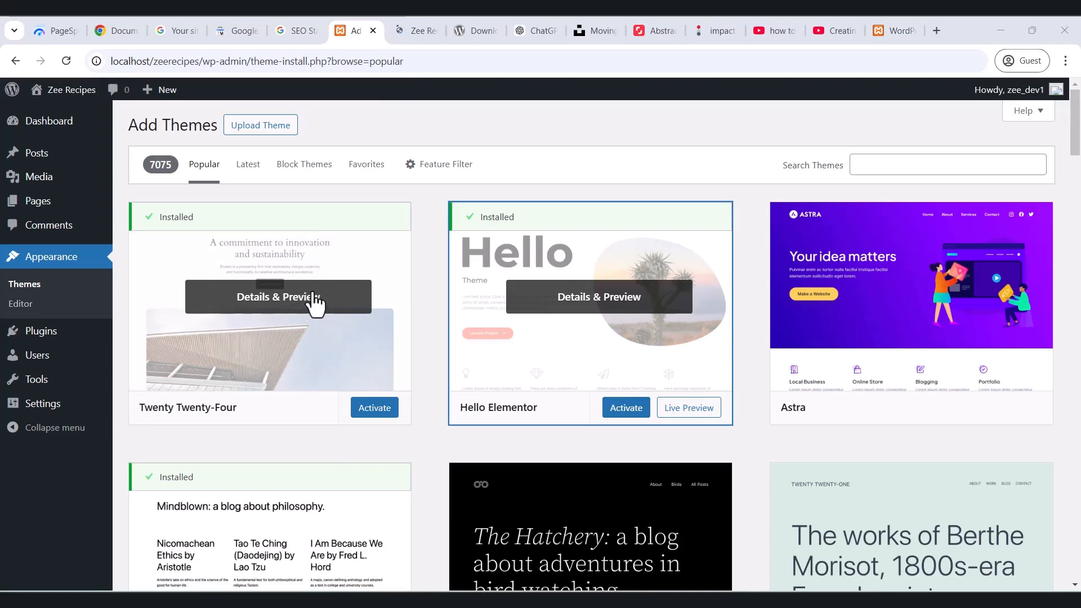
click(407, 30)
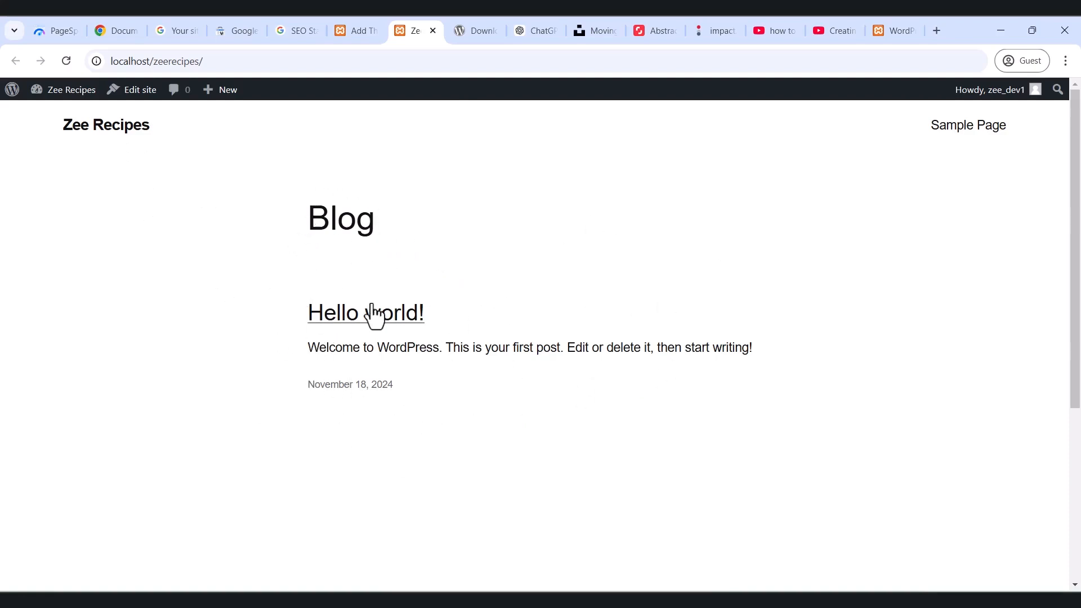
click(365, 31)
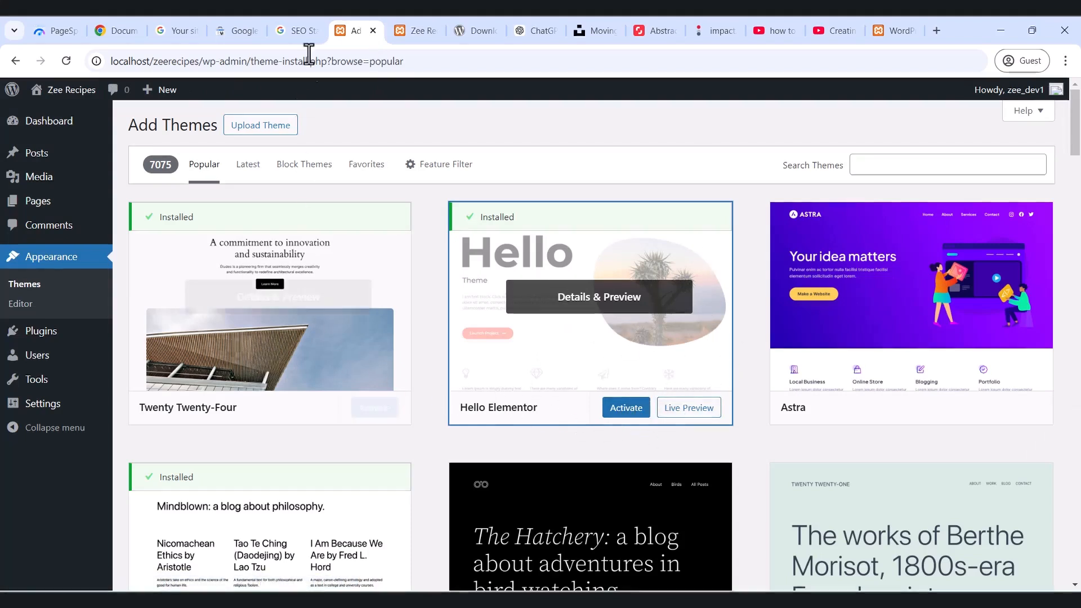
click(399, 32)
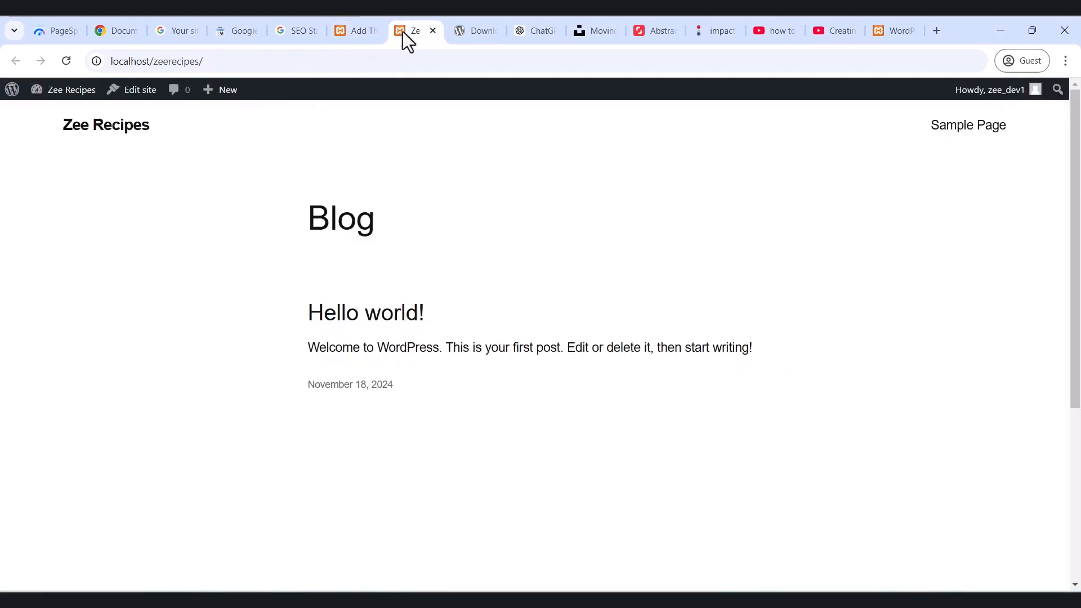
click(361, 33)
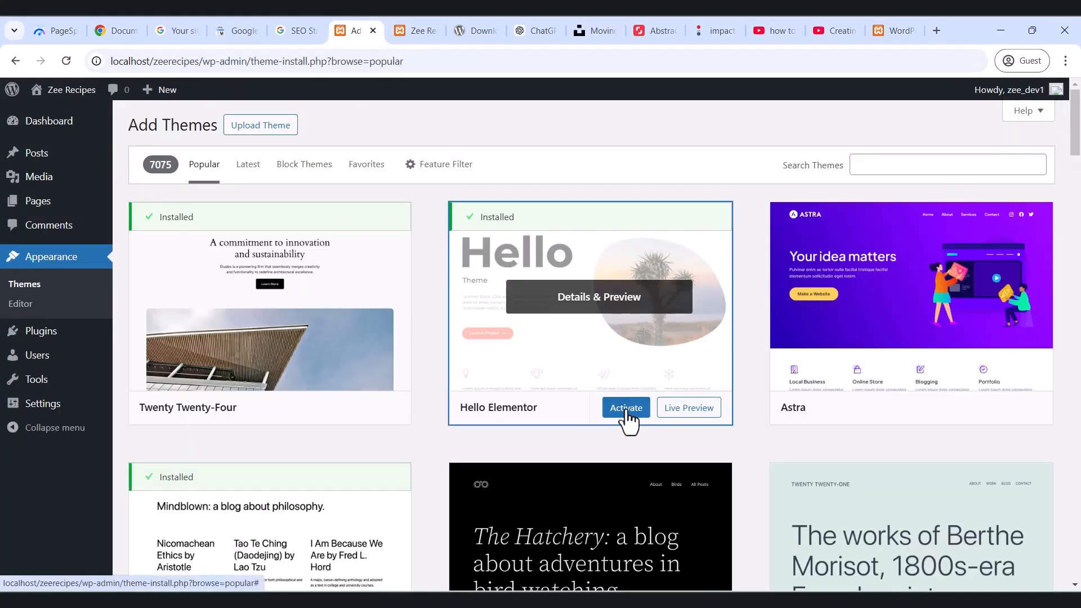
Activate the Hello Elementor theme and reload the Zee Recipes front page to see its design
click(628, 418)
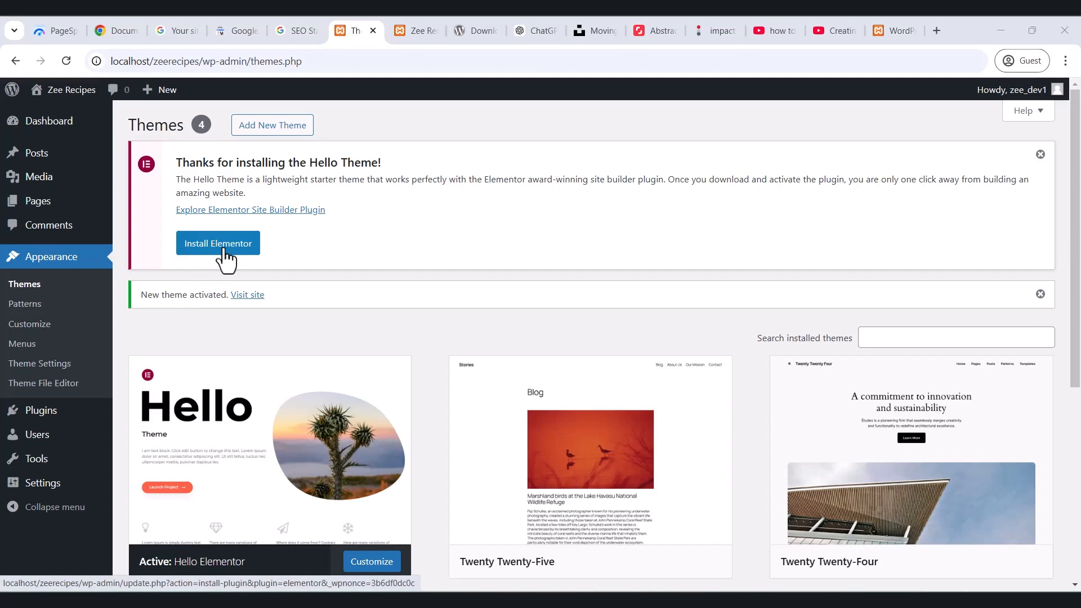
click(404, 34)
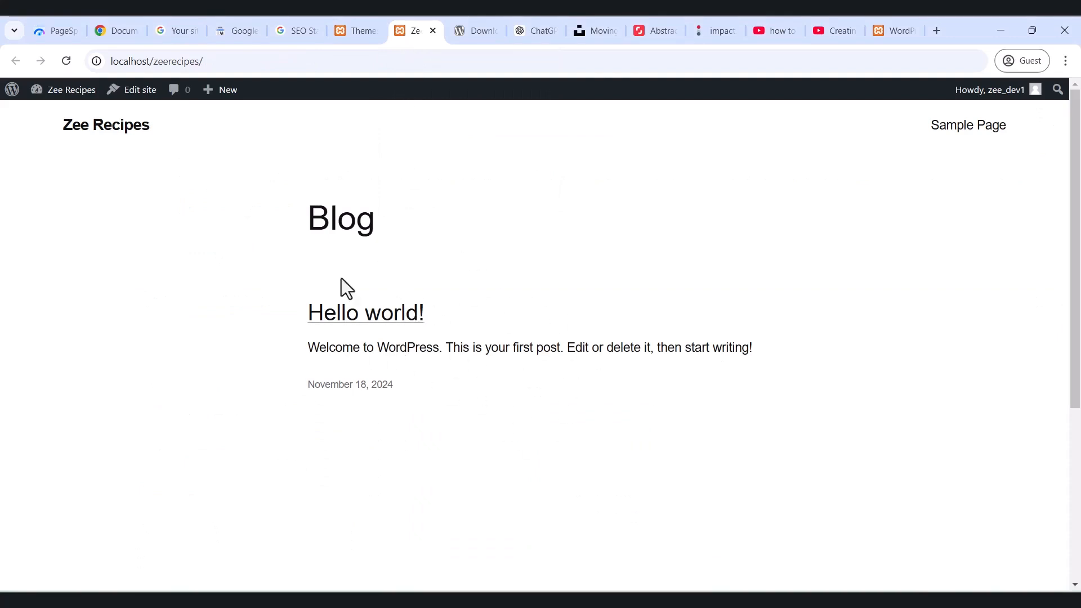
click(65, 60)
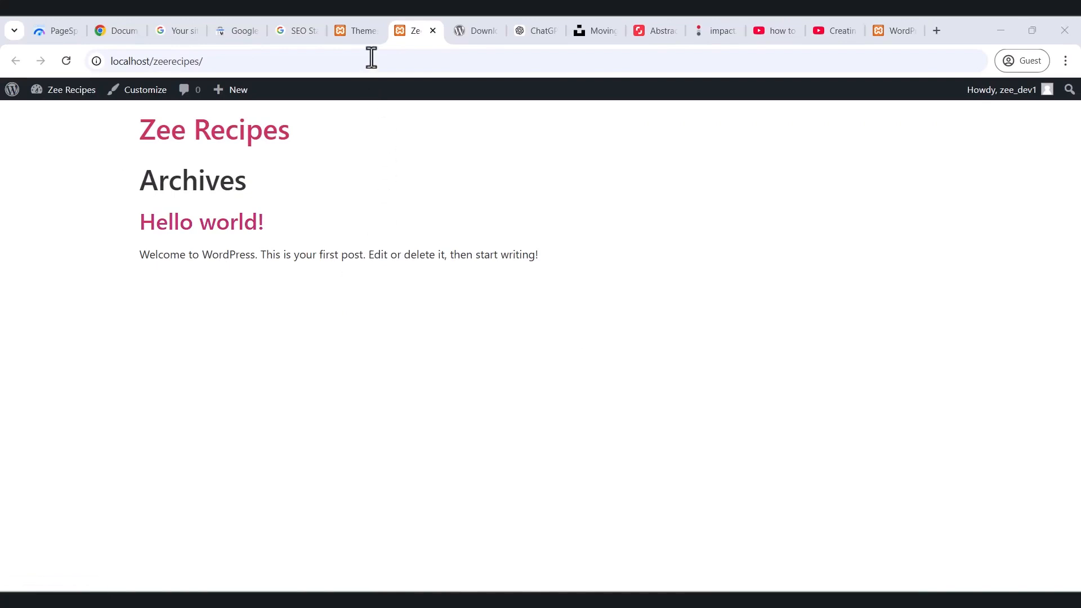
click(365, 31)
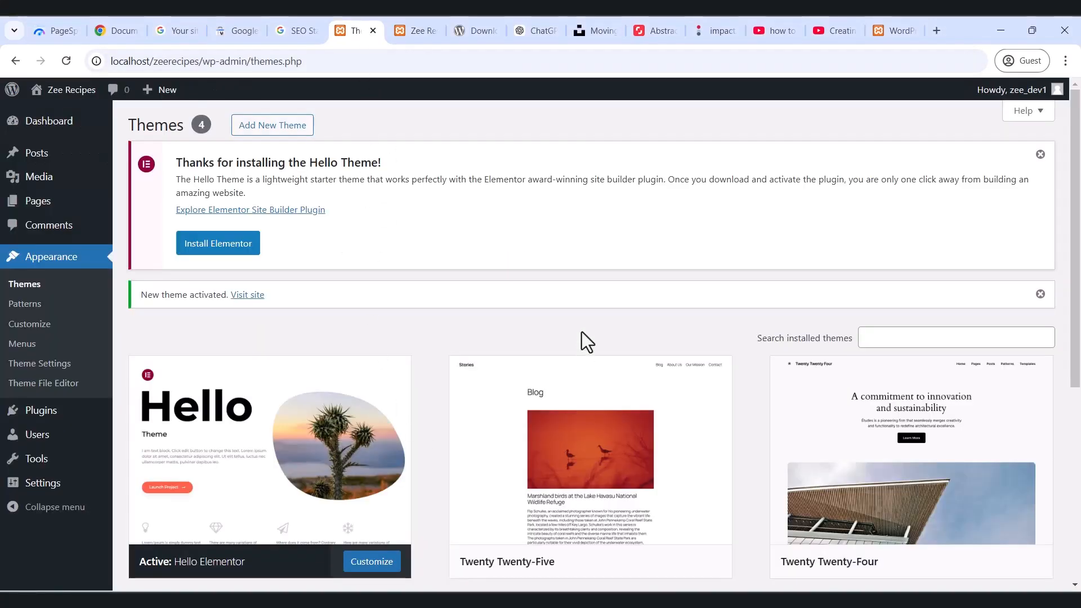
Switch the active theme to Twenty Twenty-Five and open its Blog Home template for editing, dismissing the introduction
scroll(569, 393, down, 2)
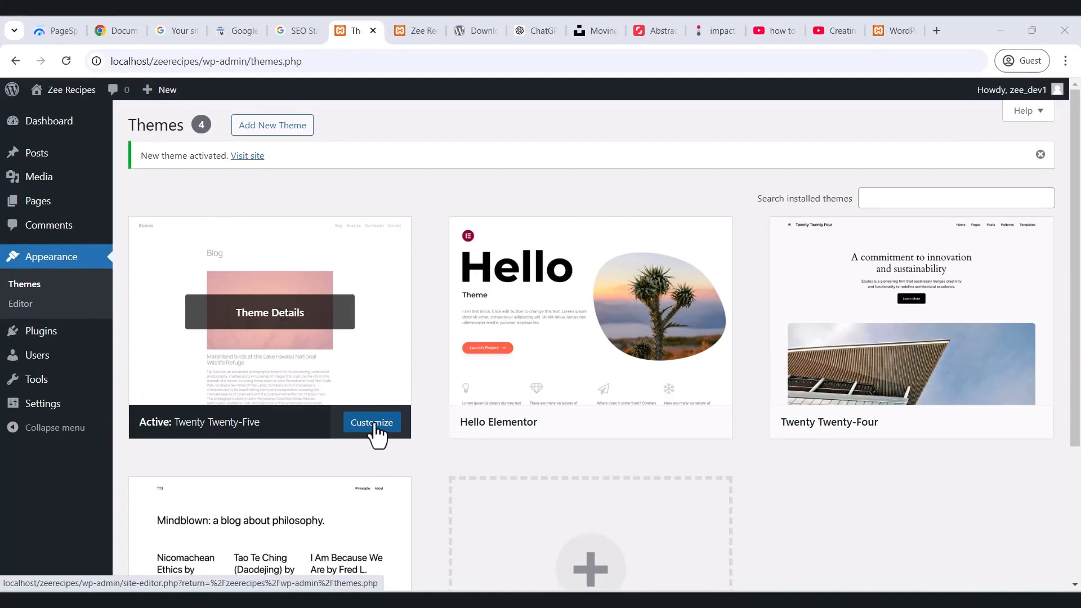
click(374, 427)
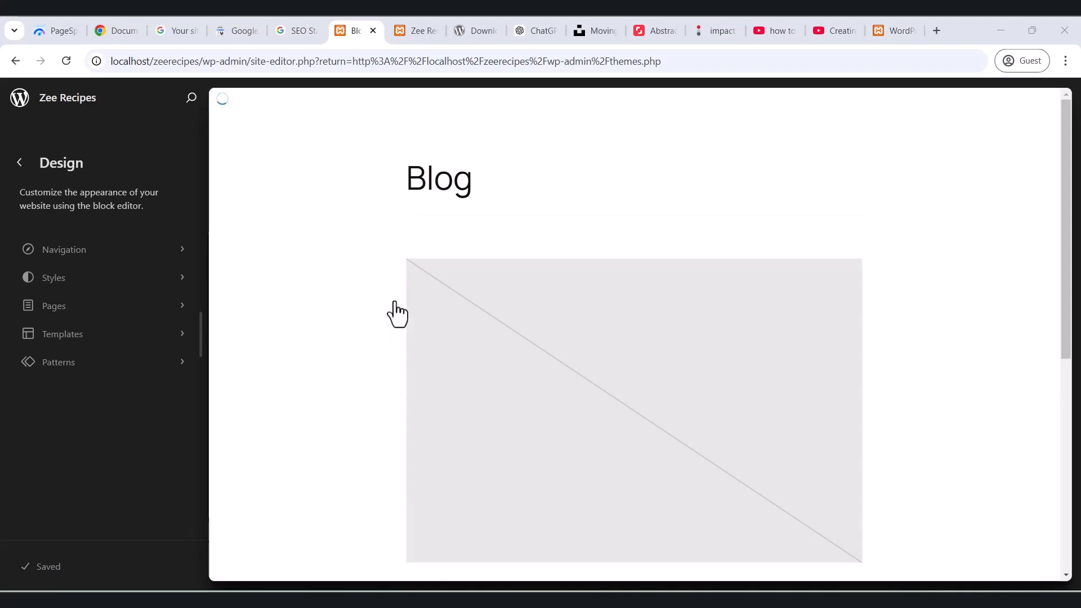
click(551, 445)
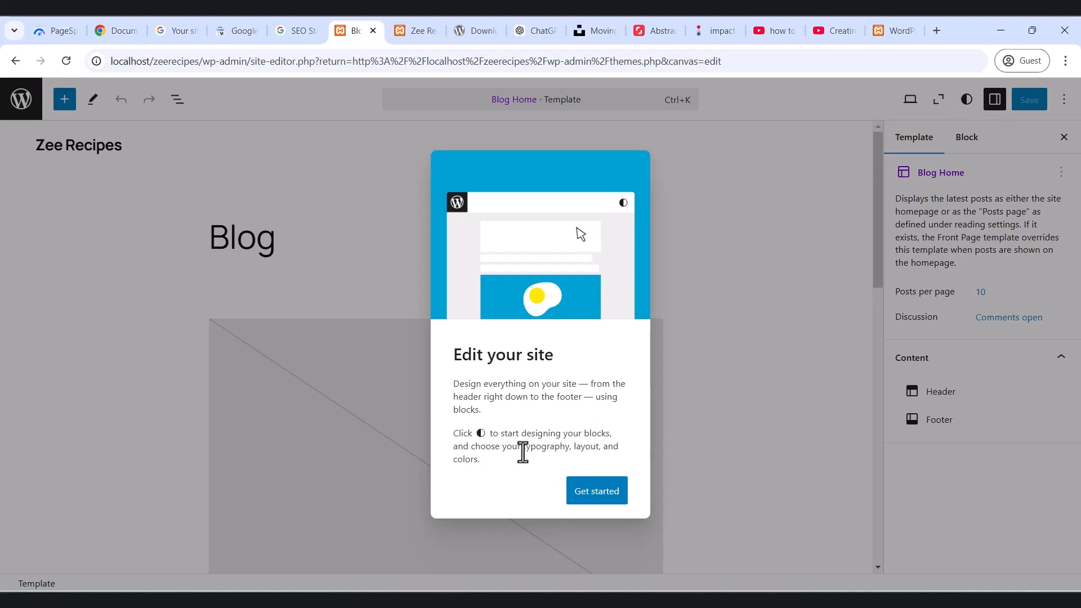
click(593, 494)
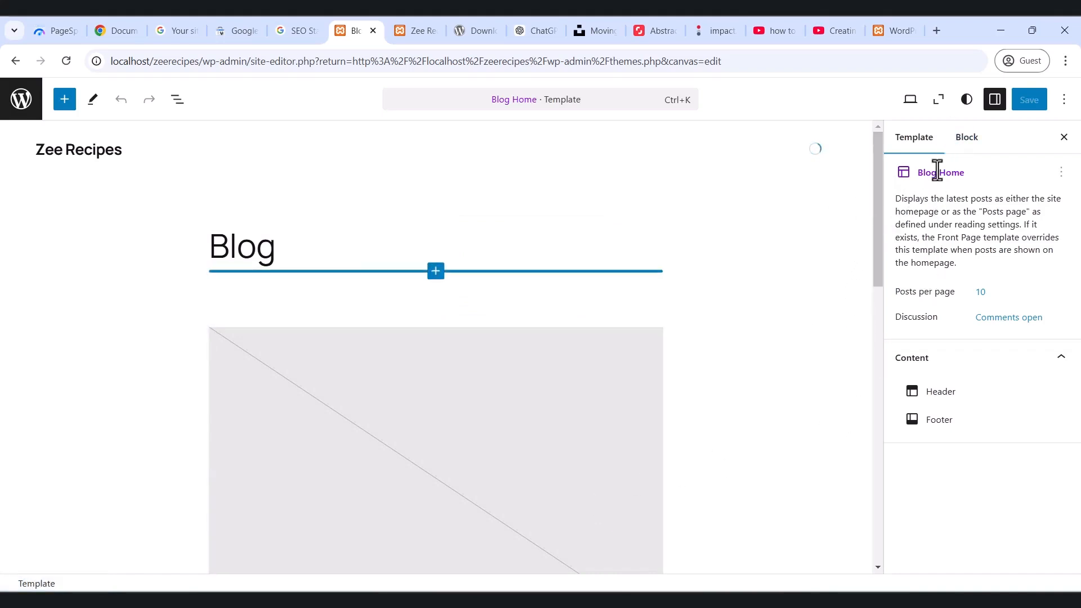
Open the Styles settings and go through the welcome guide to its end
click(966, 100)
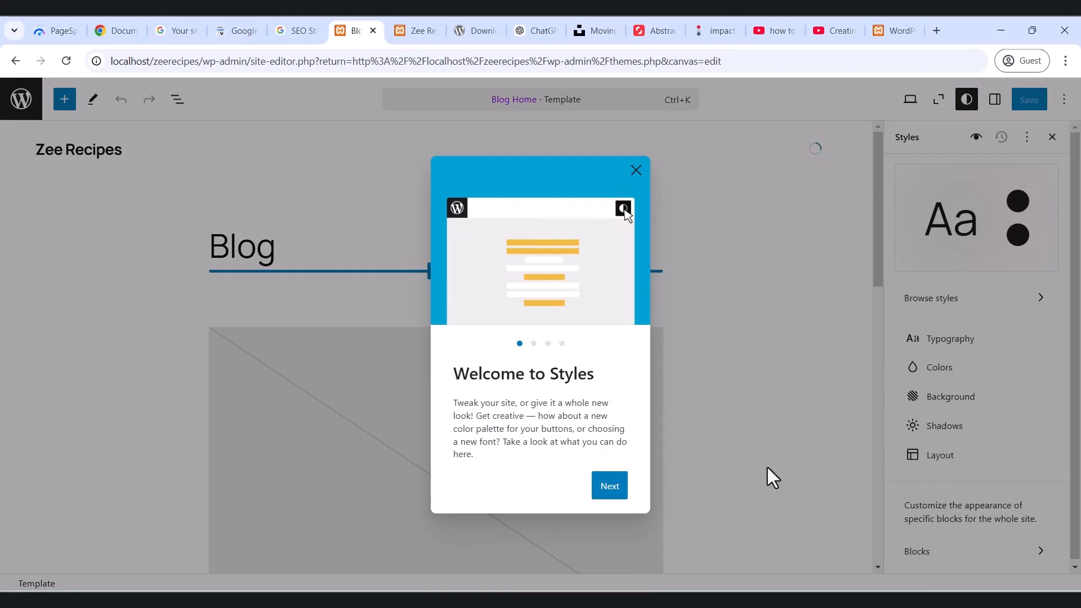
click(609, 487)
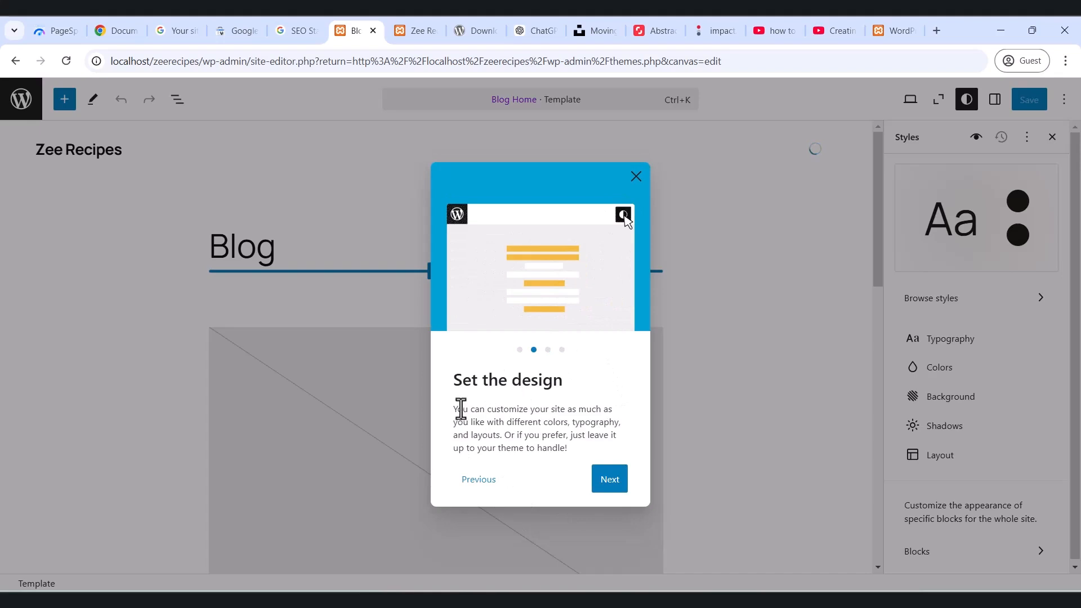
click(607, 486)
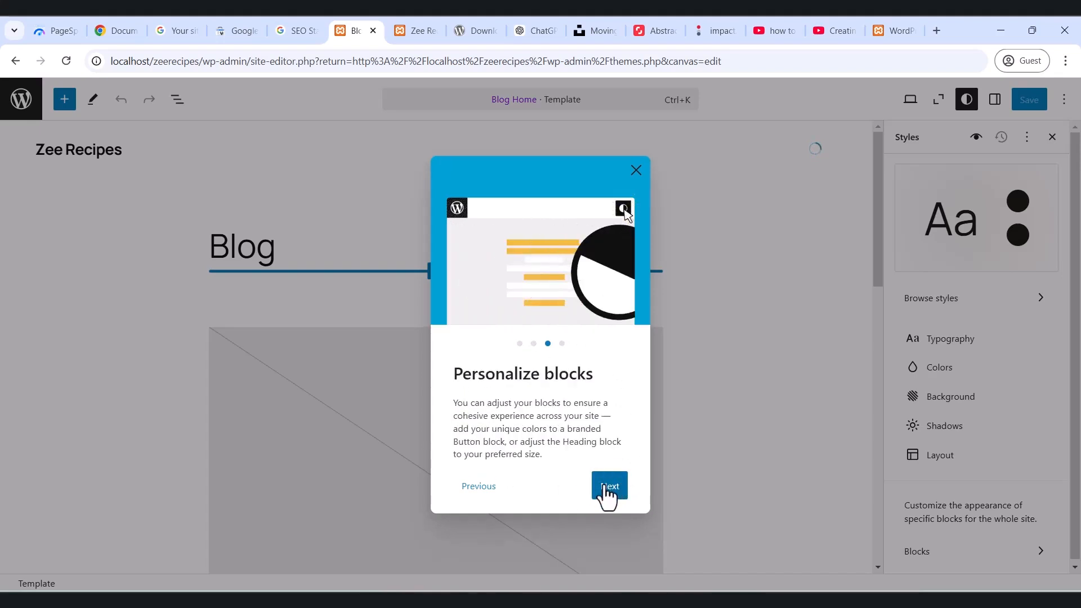
click(604, 488)
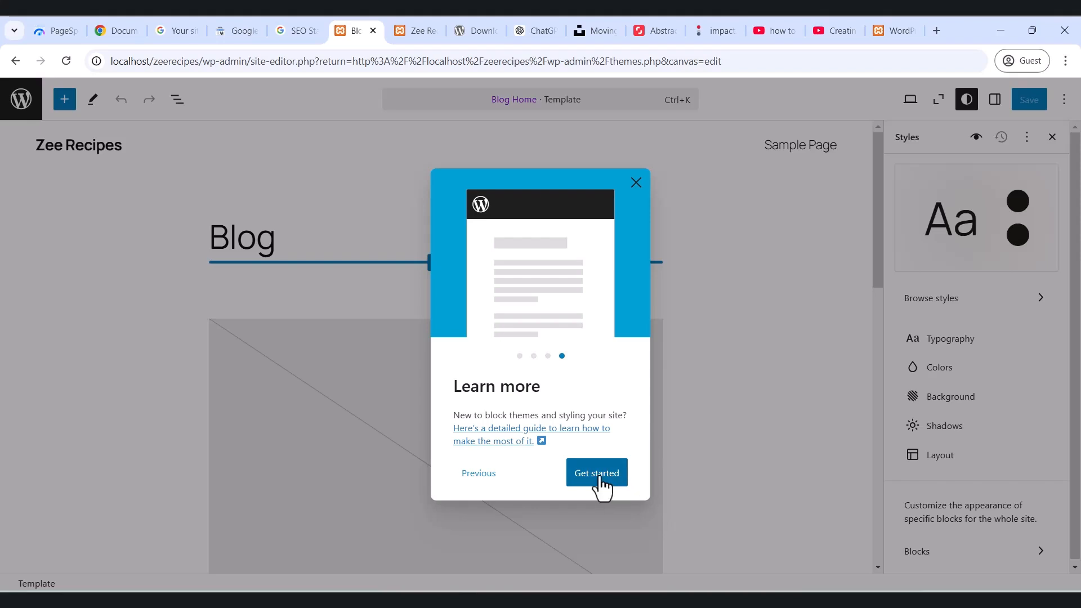
click(600, 482)
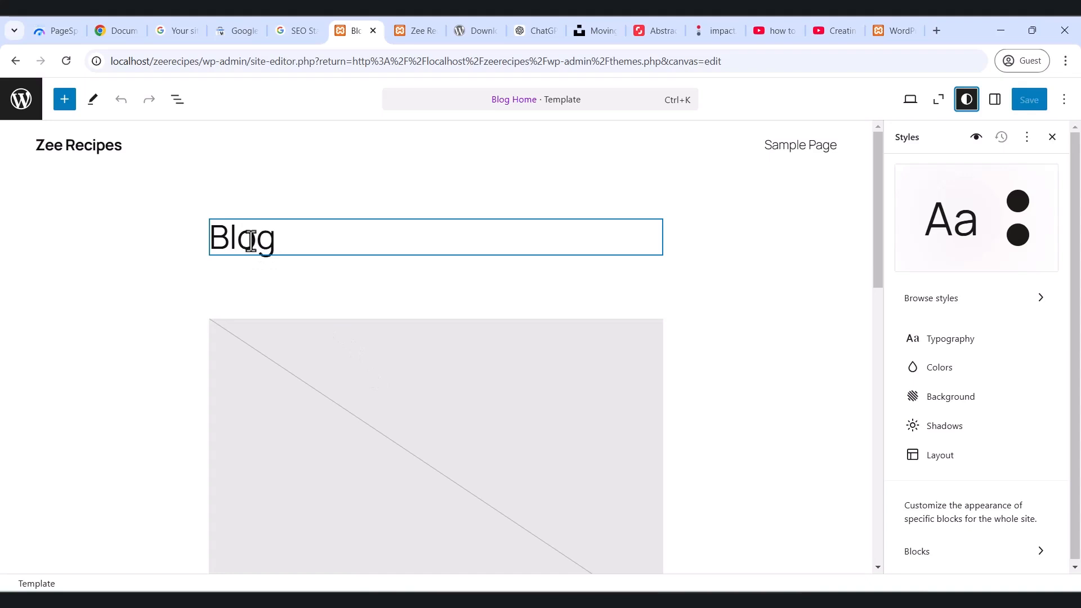
Replace the "Blog" heading text with "Zee Recipes Blog Page" and save the Blog Home template
click(276, 242)
drag(277, 242, 202, 244)
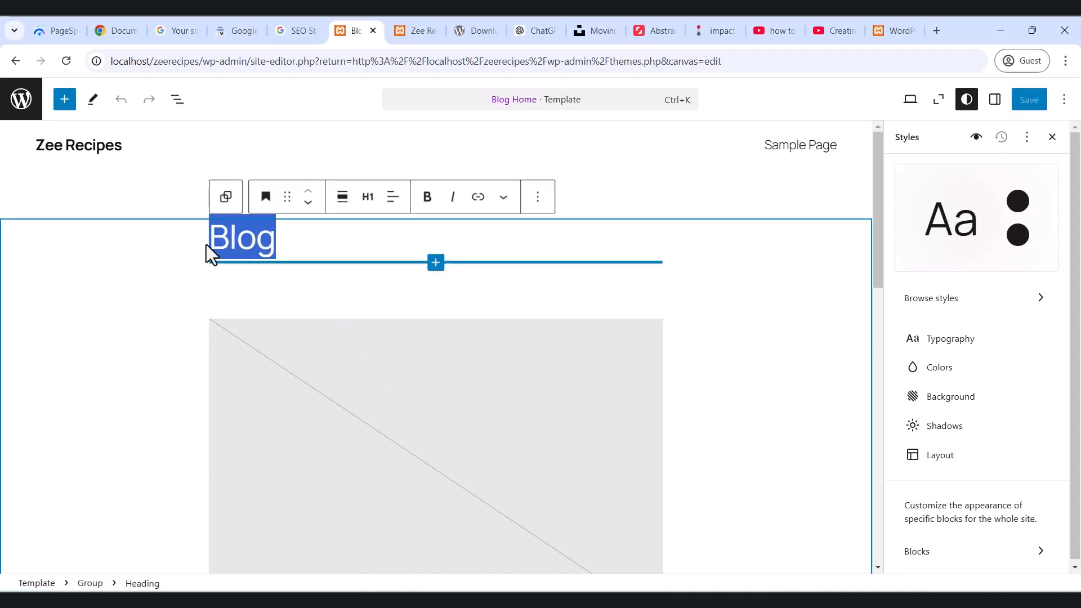
text(Zee Recips)
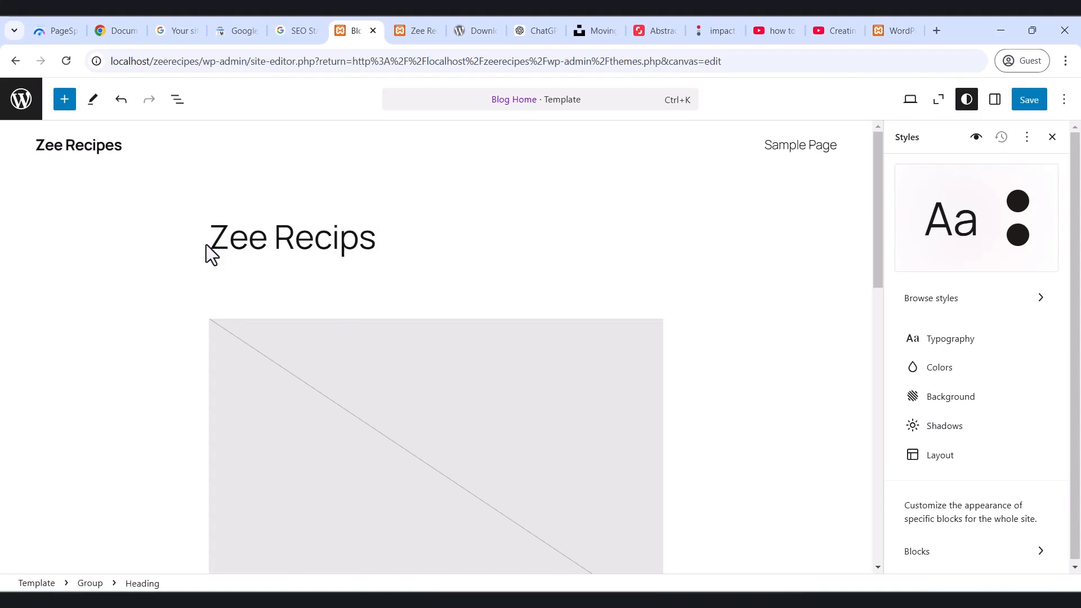
key(BackSpace)
text(es Blog)
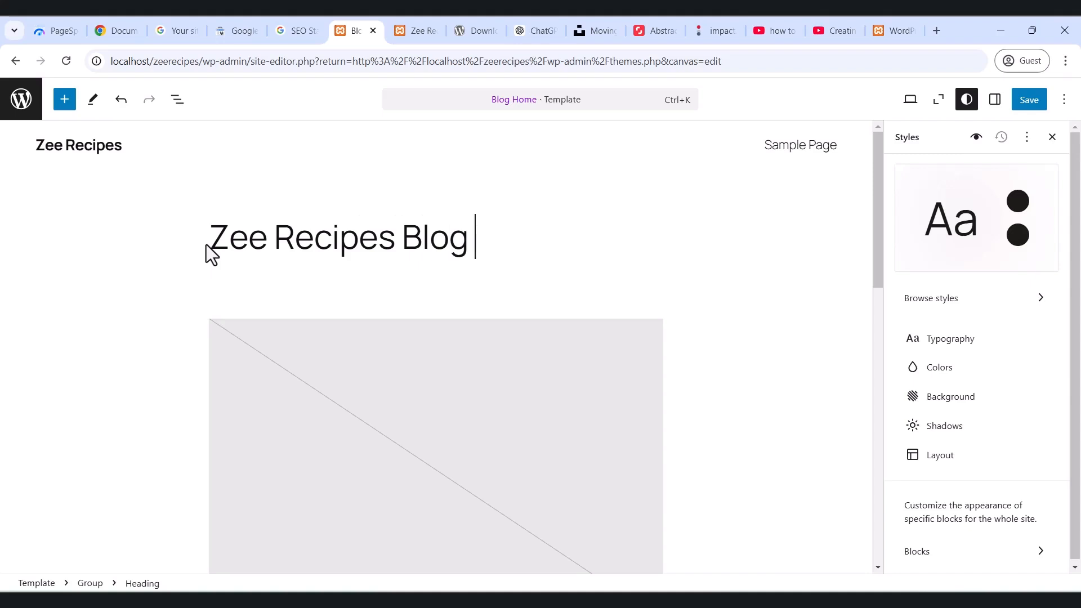
text( Page)
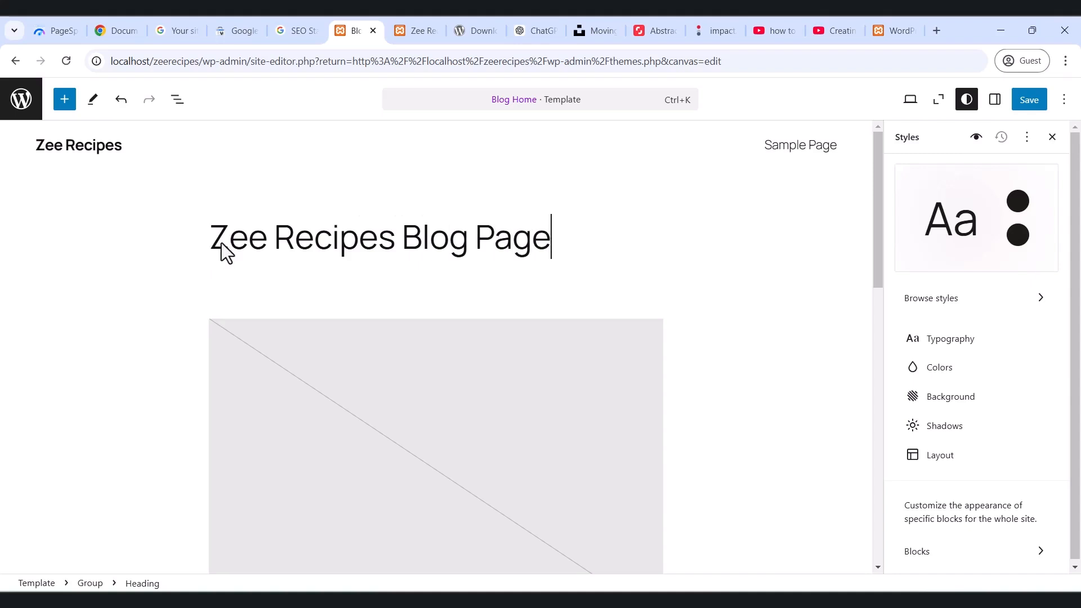
click(1025, 106)
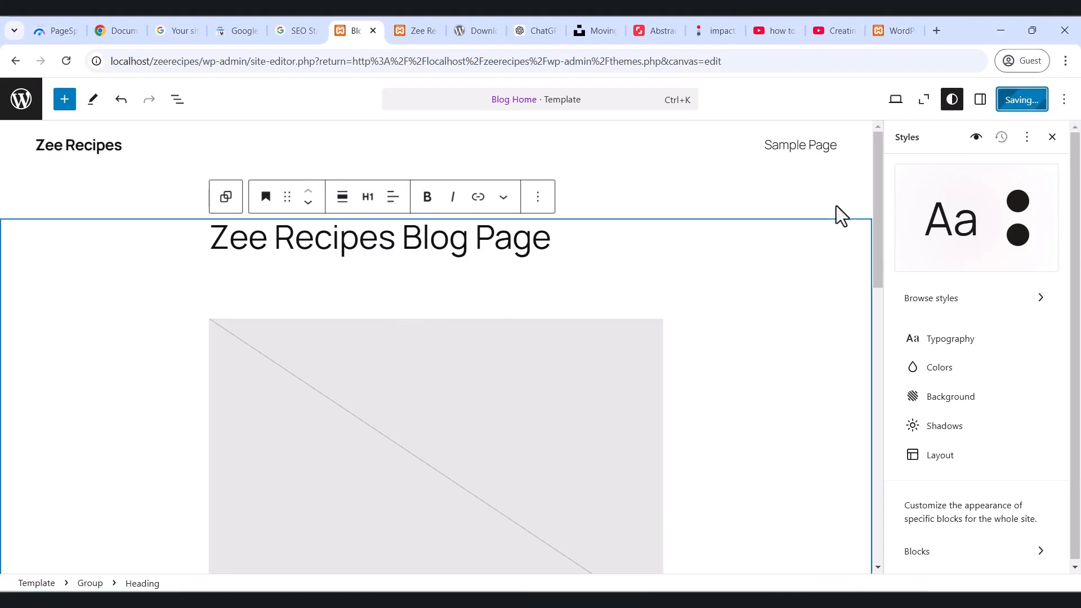
drag(877, 159, 856, 148)
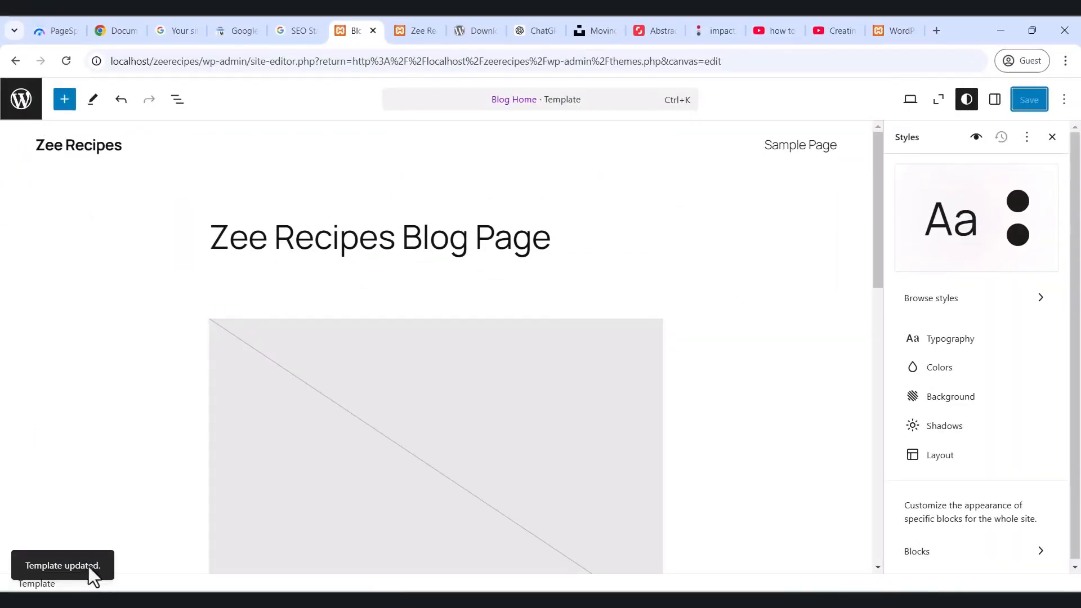
Leave the site editor for the WordPress dashboard and look over its widgets
click(22, 101)
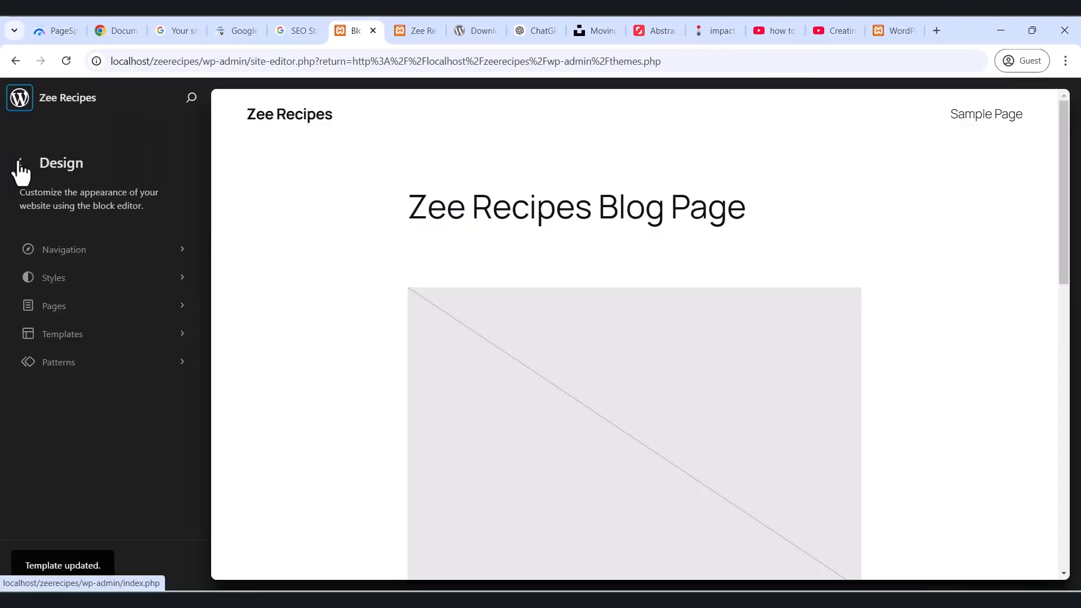
click(25, 106)
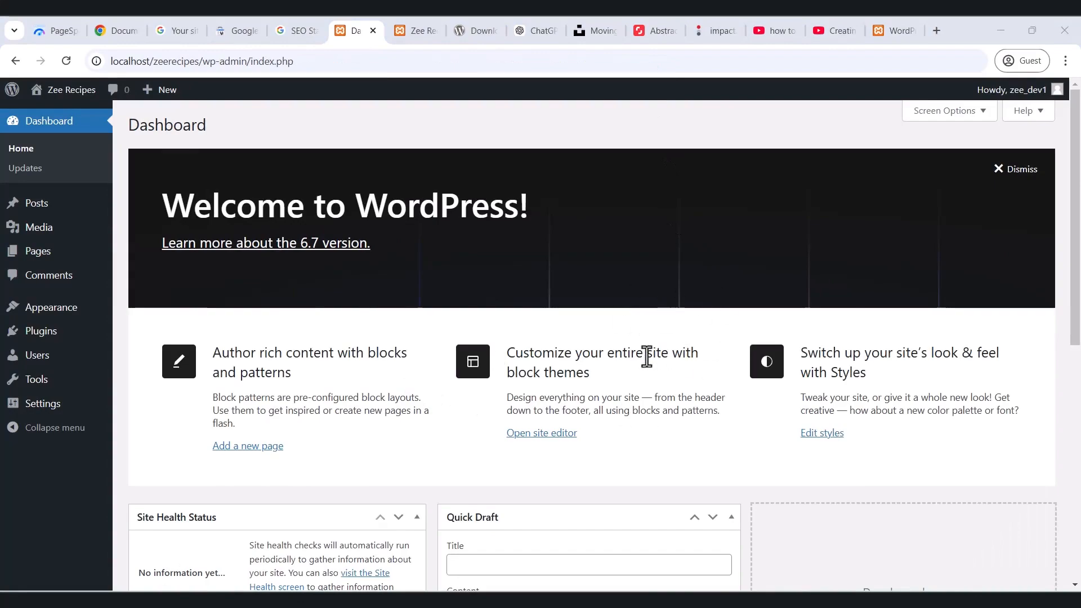
scroll(1074, 225, down, 3)
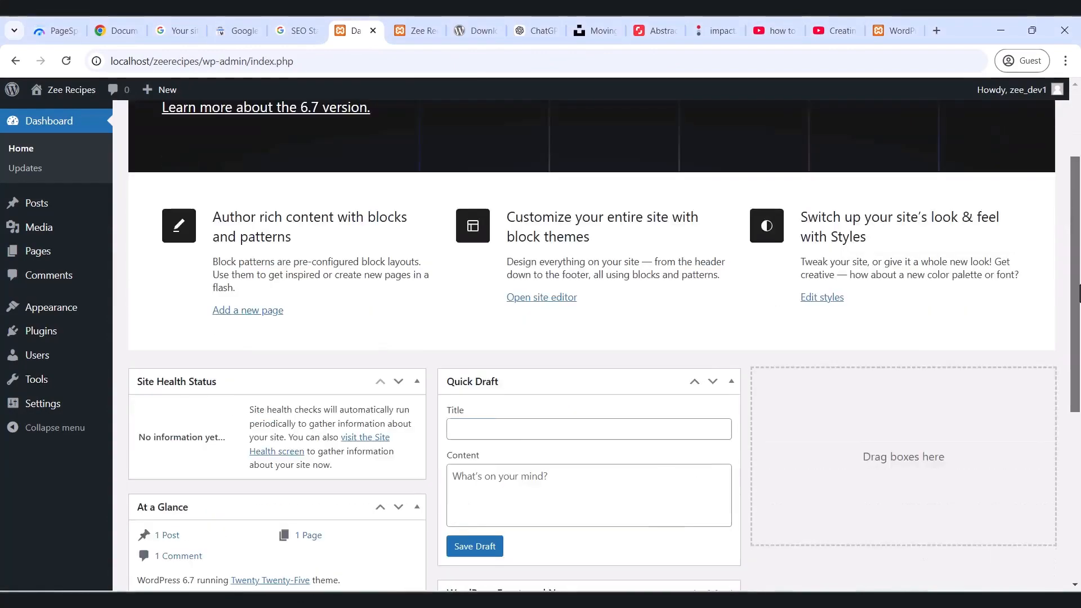